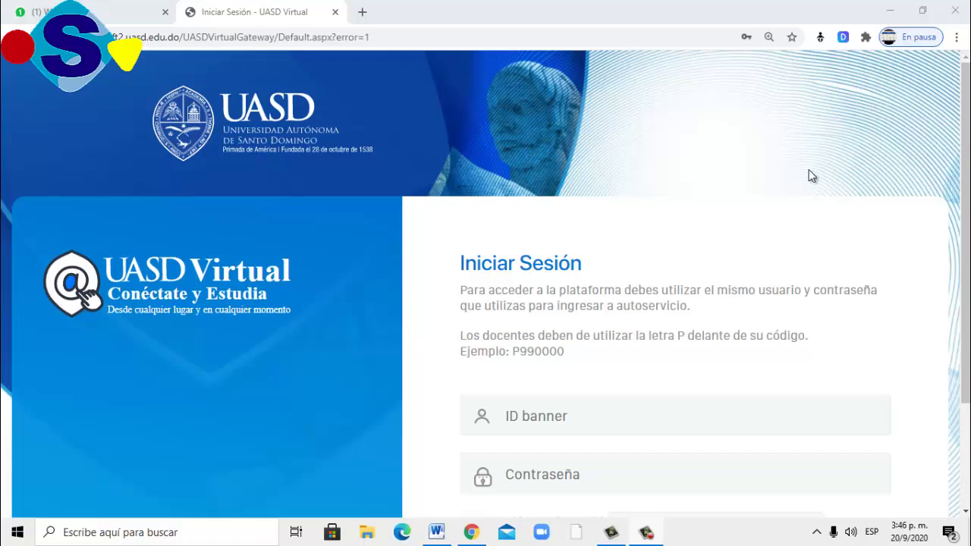
# Step: Fill in the ID banner and password of the UASD Virtual login form with the saved account credentials
pyautogui.scroll(-1, 353, 172)
pyautogui.scroll(-1, 352, 173)
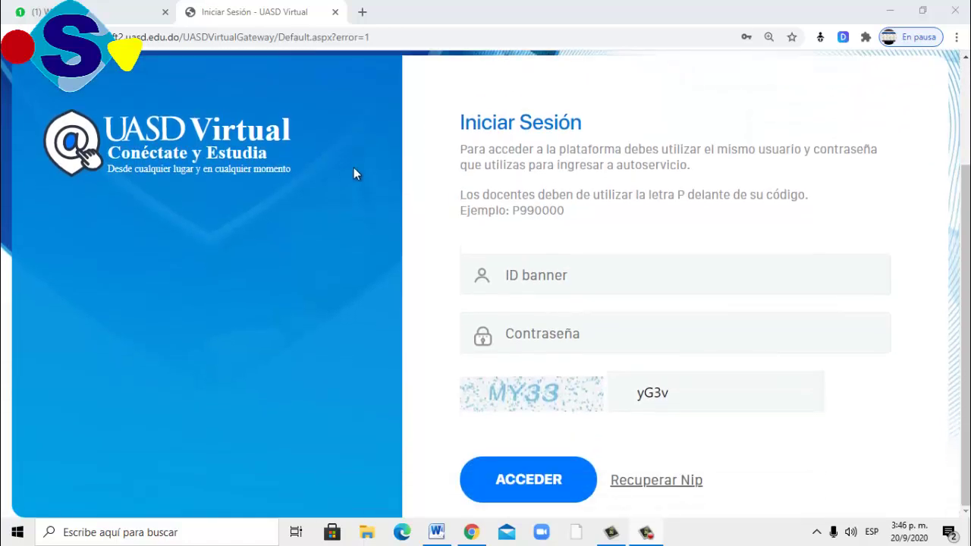
pyautogui.scroll(2, 431, 165)
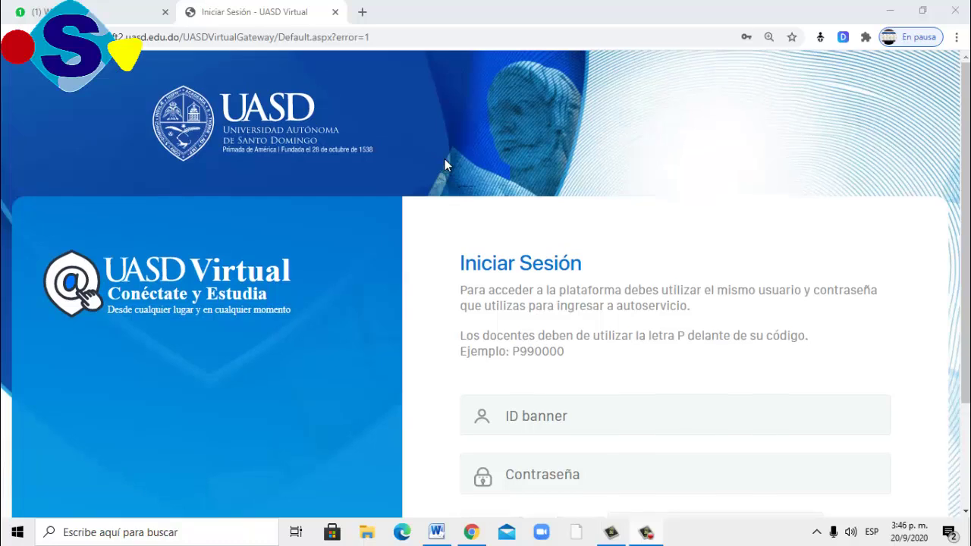
pyautogui.scroll(-2, 629, 179)
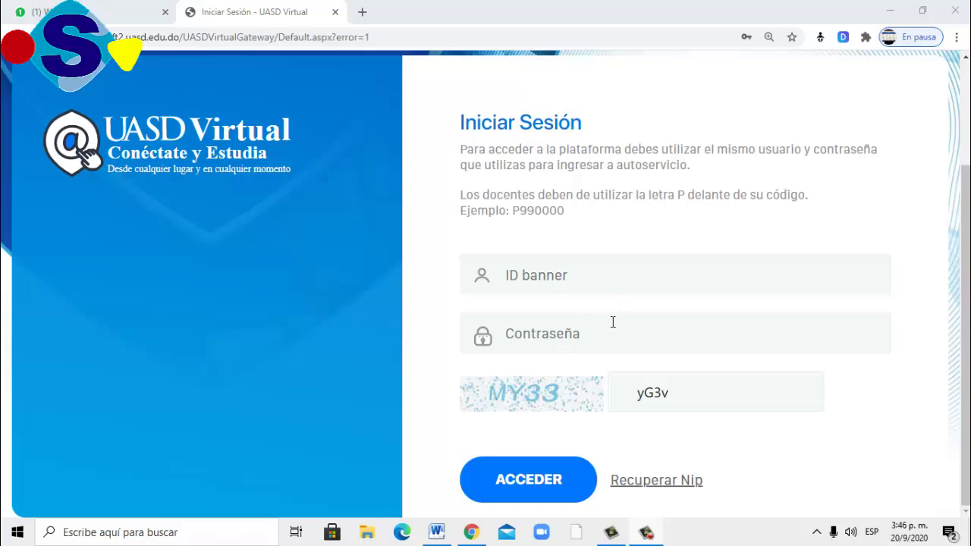
pyautogui.click(613, 266)
pyautogui.click(558, 326)
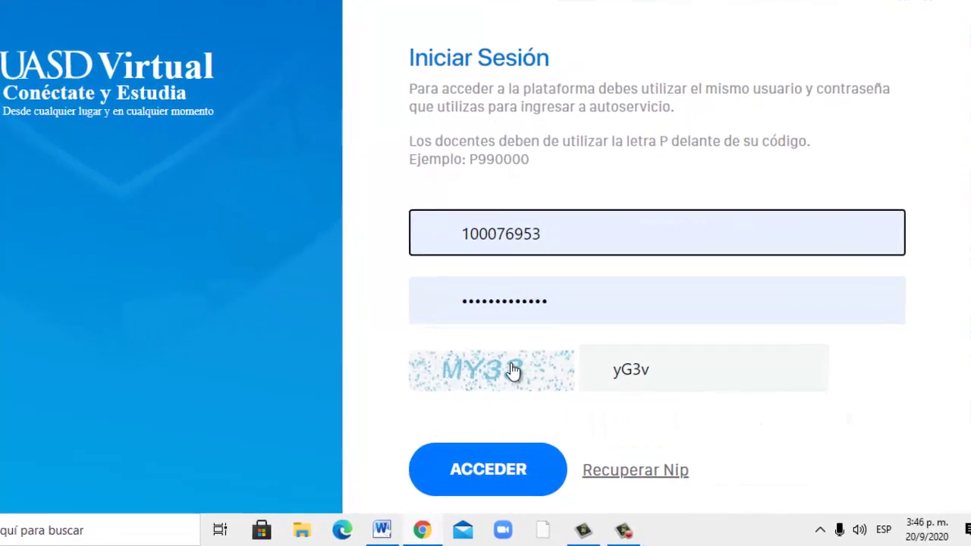
# Step: Try to sign in after replacing the old validation text with the code shown in the captcha image
pyautogui.click(694, 371)
pyautogui.write('yG3v')
pyautogui.press('BackSpace')
pyautogui.press('BackSpace')
pyautogui.press('BackSpace')
pyautogui.press('BackSpace')
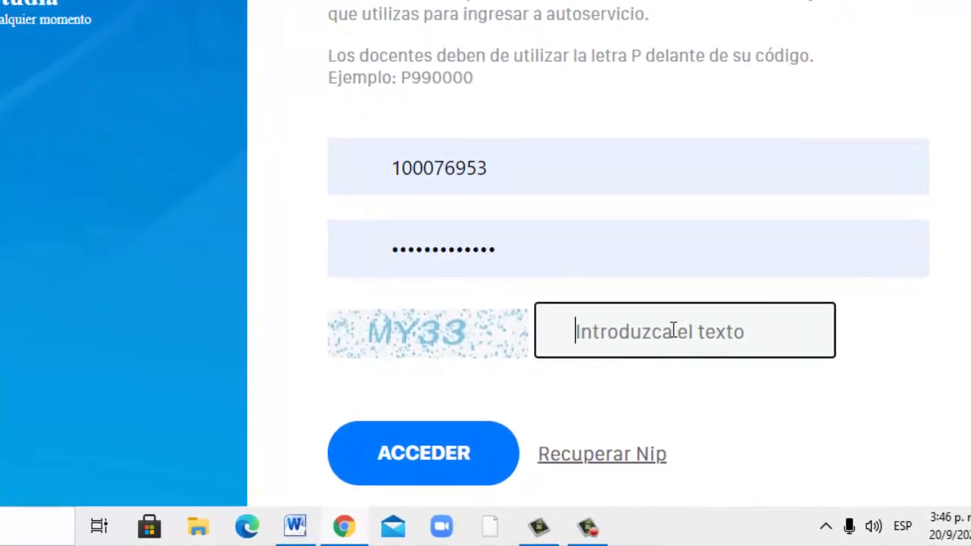
pyautogui.write('M')
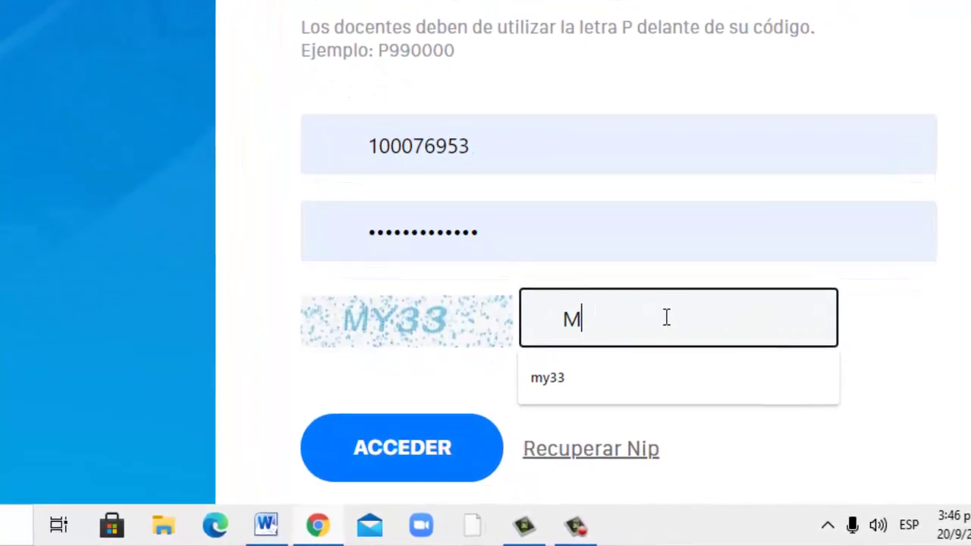
pyautogui.write('Y')
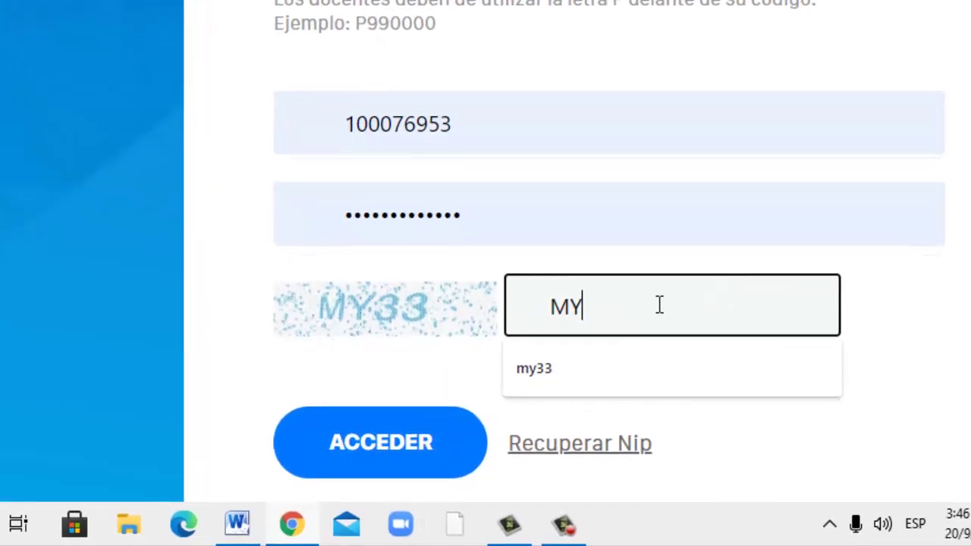
pyautogui.write('33')
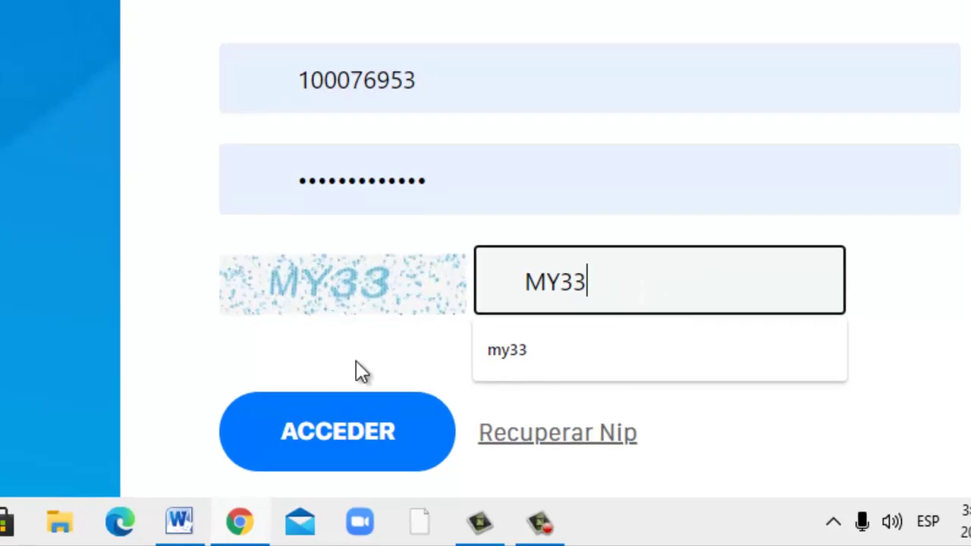
pyautogui.click(375, 438)
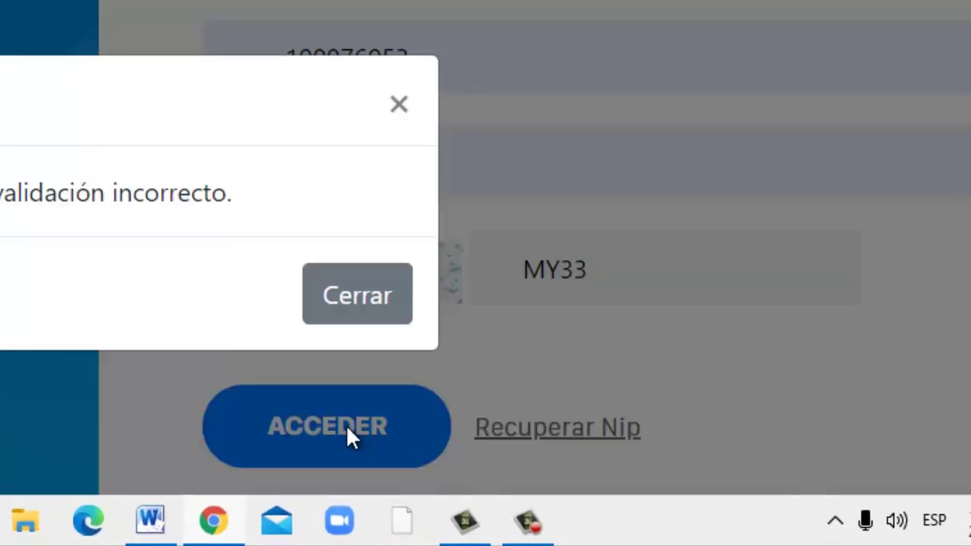
pyautogui.click(364, 294)
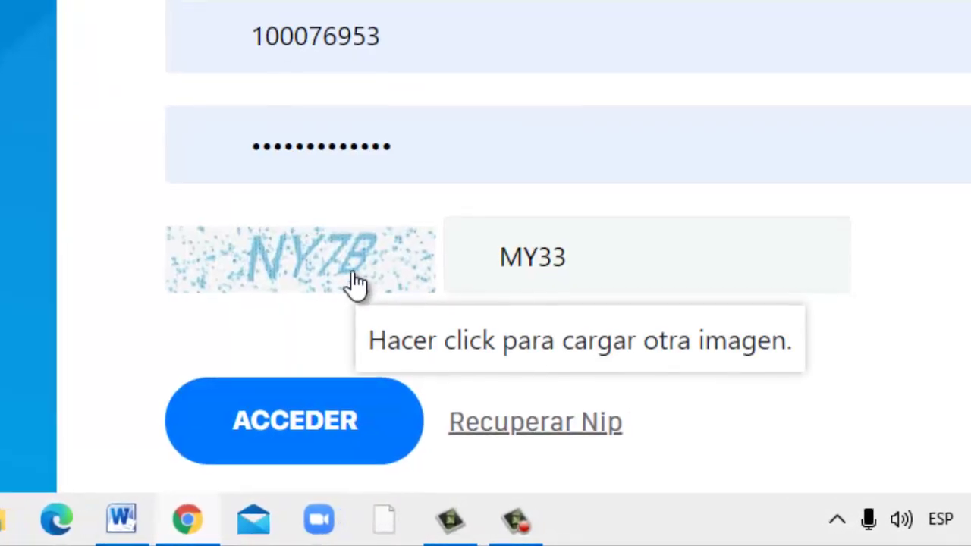
# Step: Replace the validation text with the new captcha image's code in matching capitals and sign in
pyautogui.click(649, 254)
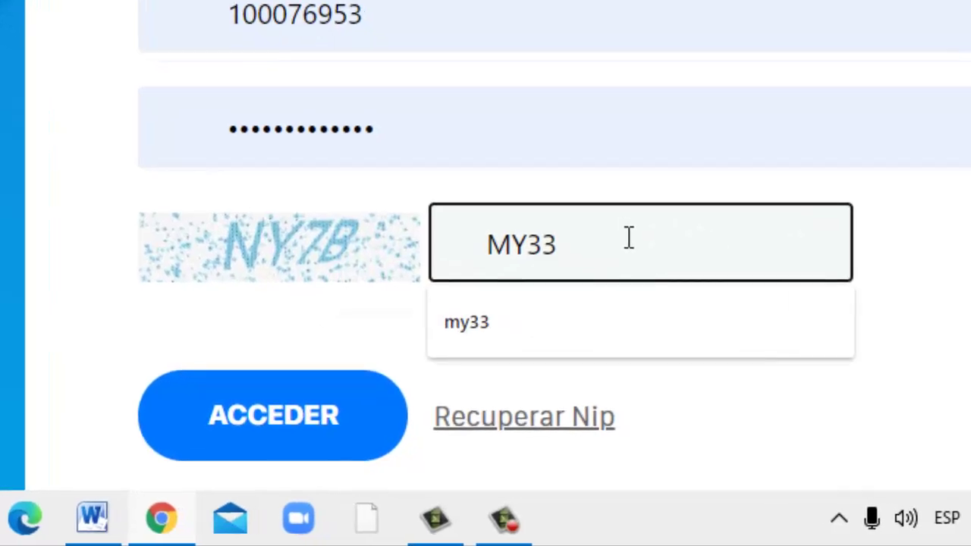
pyautogui.press('BackSpace')
pyautogui.press('BackSpace')
pyautogui.press('BackSpace')
pyautogui.press('BackSpace')
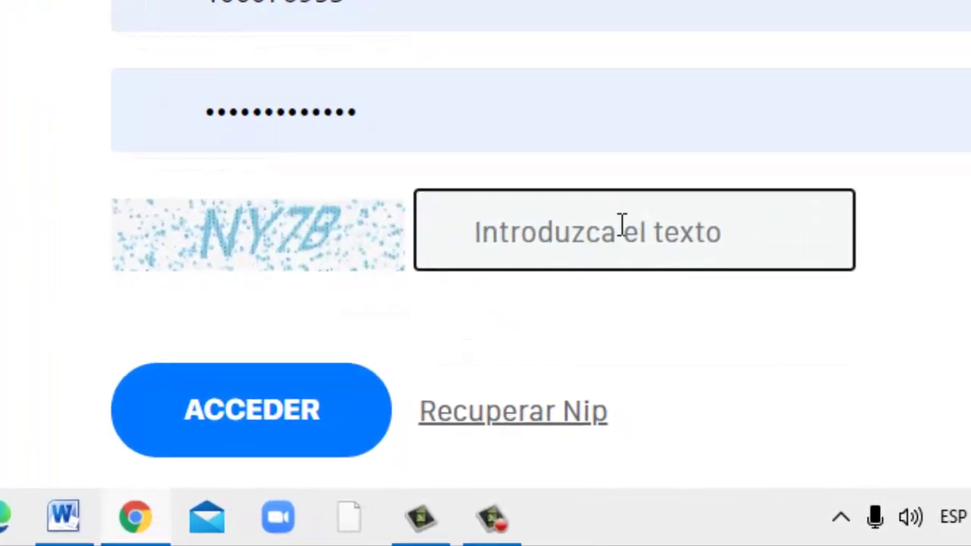
pyautogui.write('N')
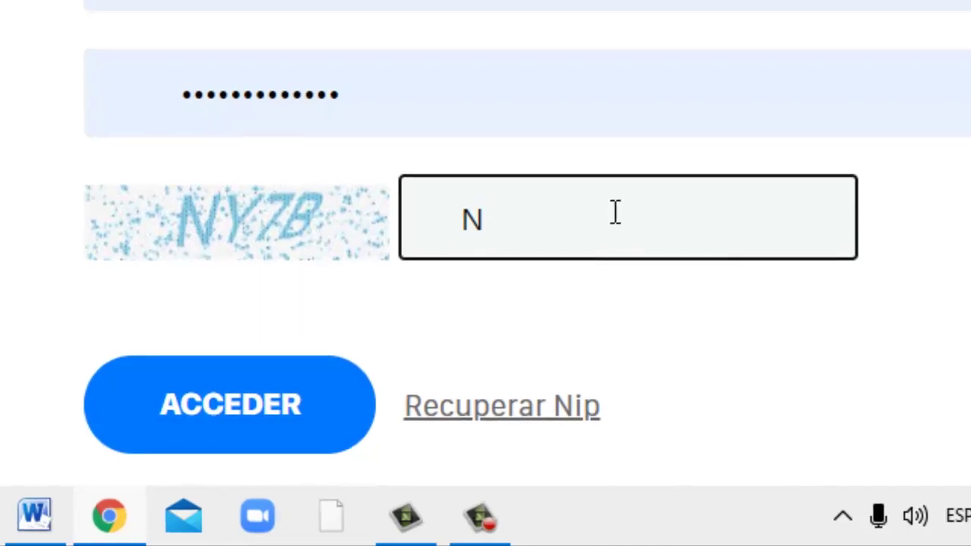
pyautogui.press('BackSpace')
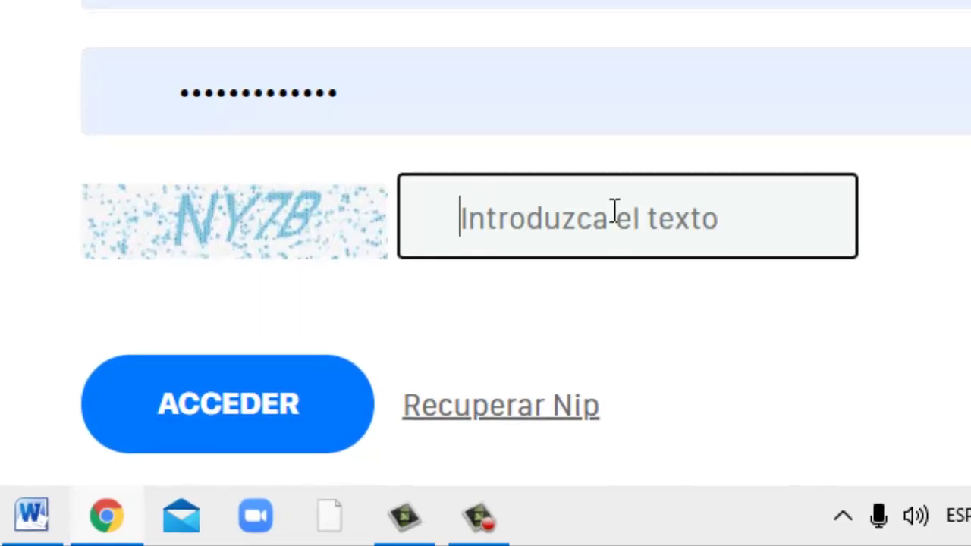
pyautogui.write('N')
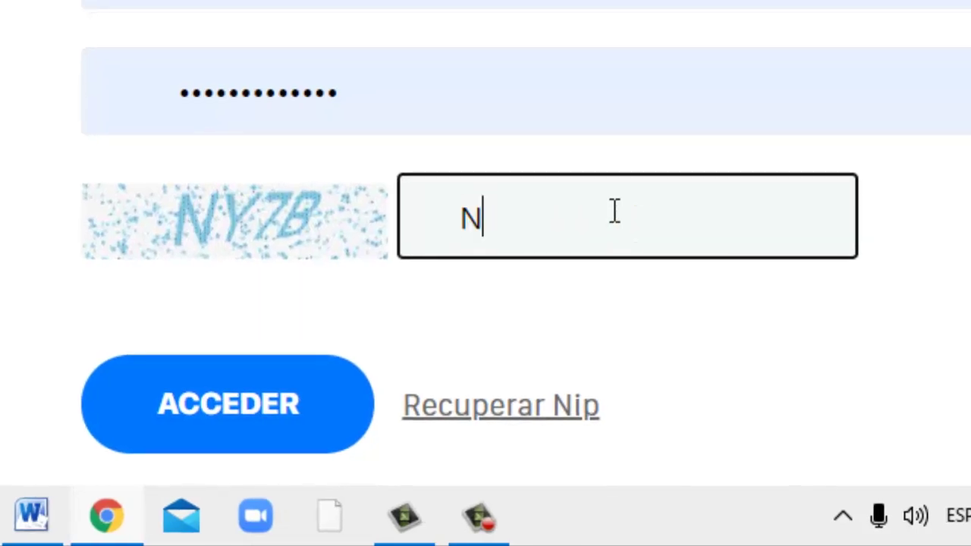
pyautogui.write('Y7')
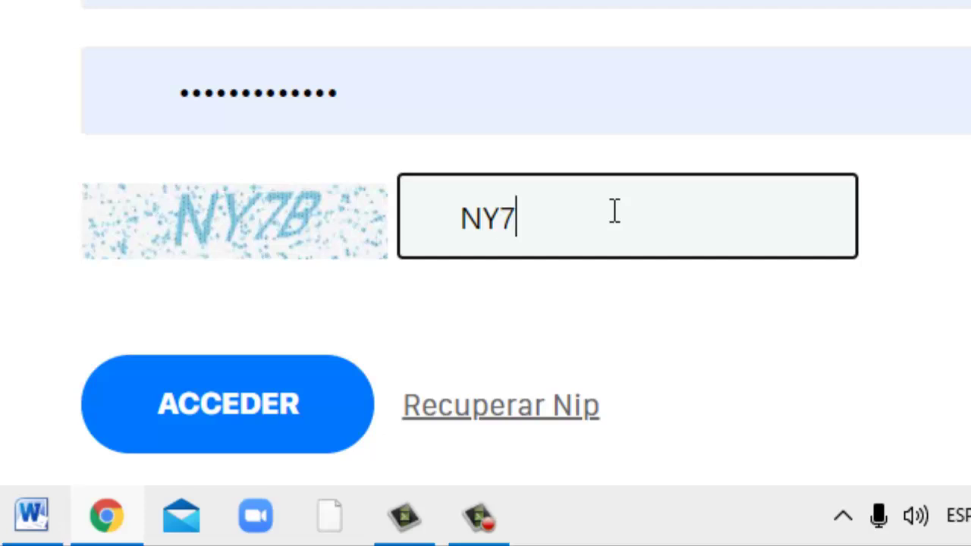
pyautogui.write('B')
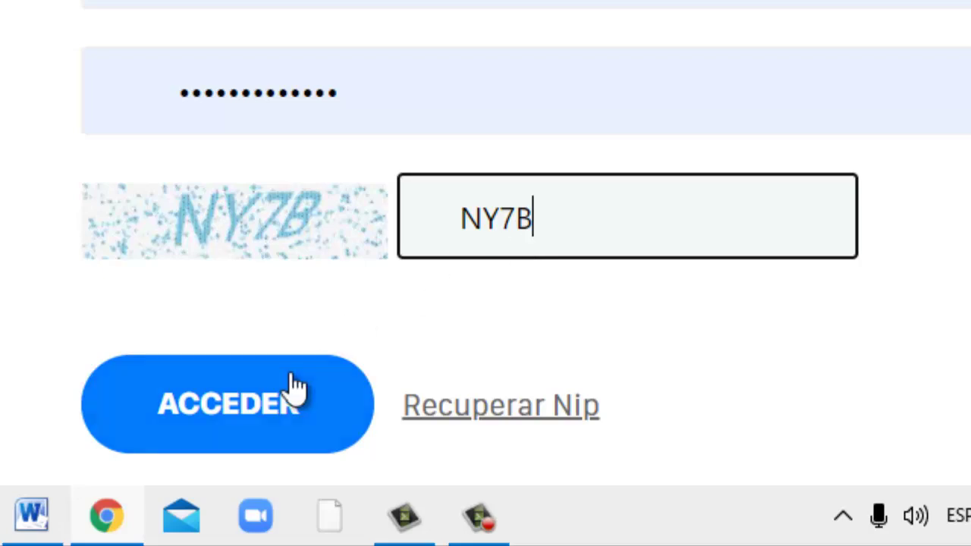
pyautogui.click(274, 392)
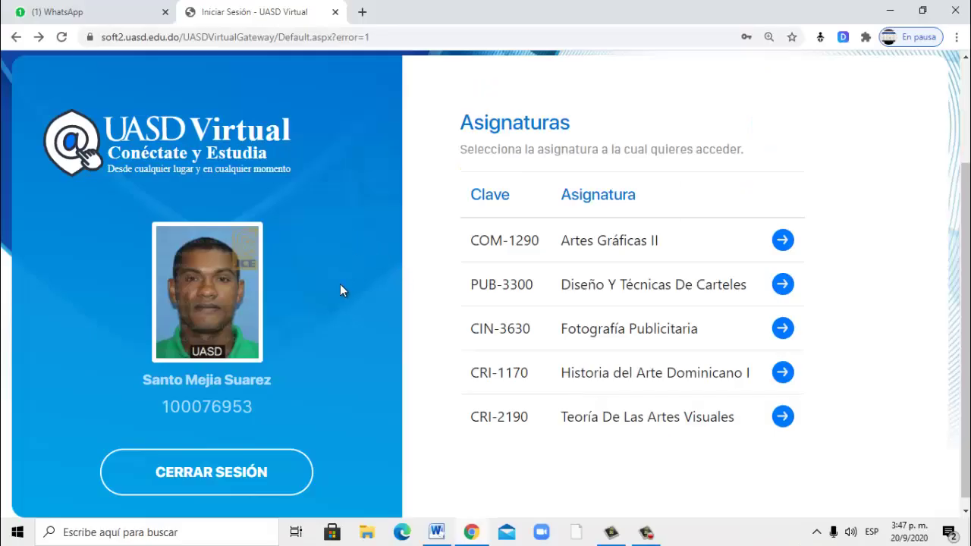
# Step: Review the list of subjects and try to open PUB-3300 Diseño Y Técnicas De Carteles
pyautogui.scroll(2, 340, 289)
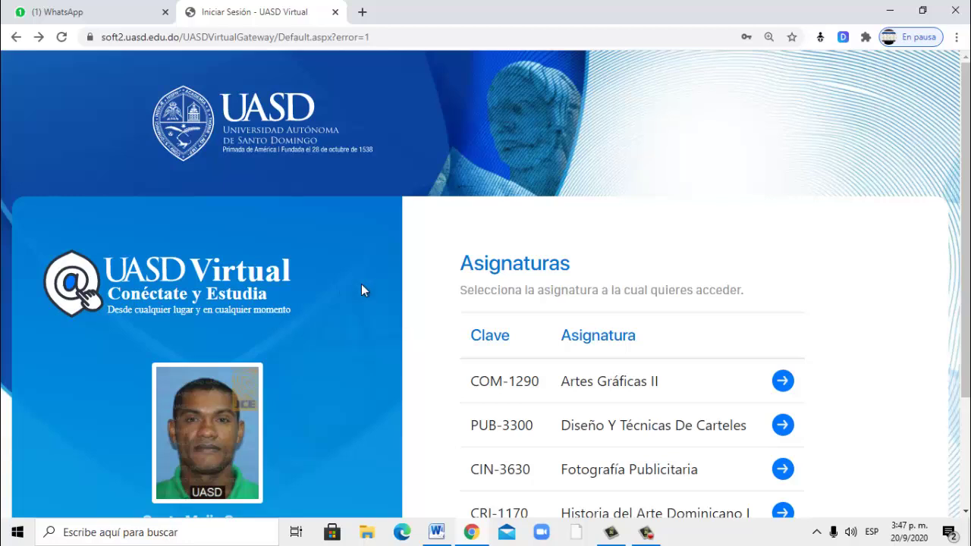
pyautogui.scroll(-2, 630, 291)
pyautogui.scroll(2, 628, 277)
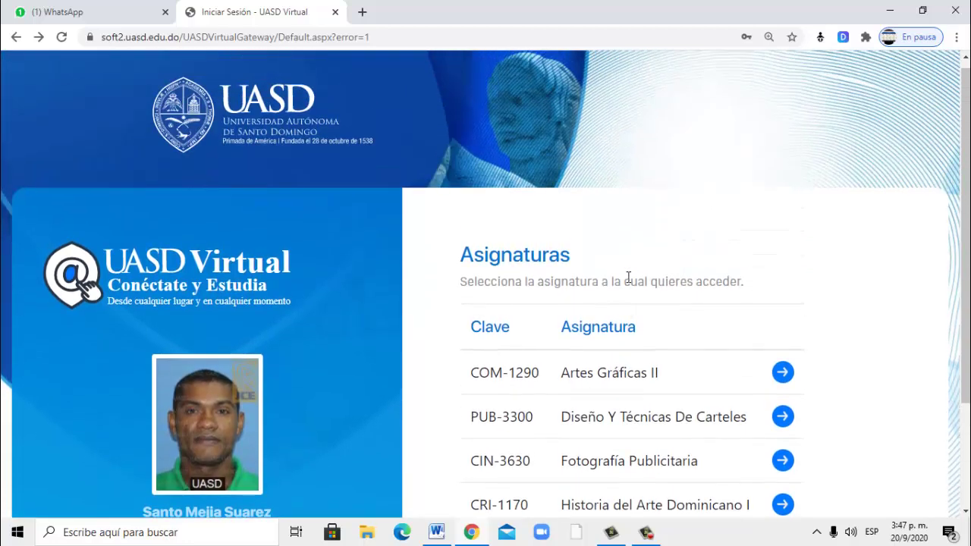
pyautogui.scroll(-1, 625, 409)
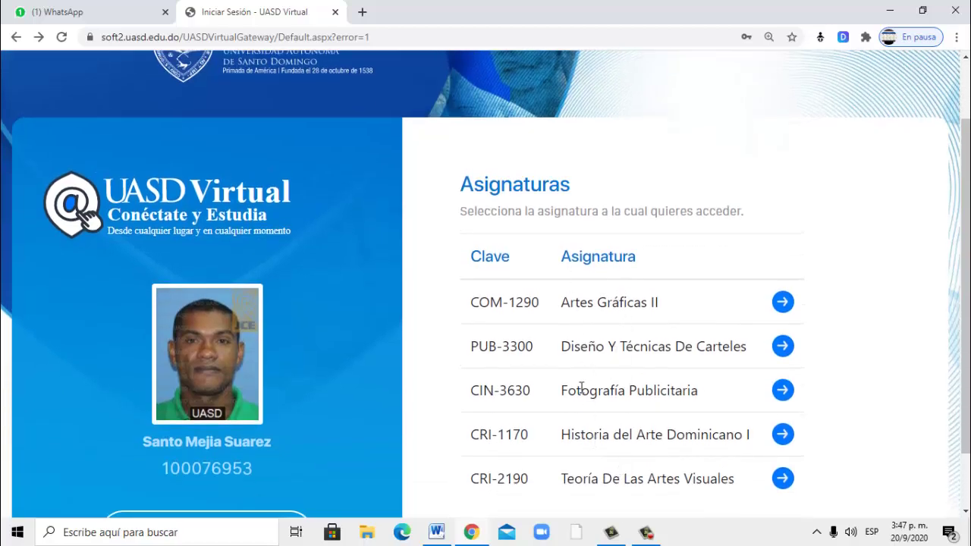
pyautogui.scroll(1, 581, 384)
pyautogui.scroll(-2, 578, 295)
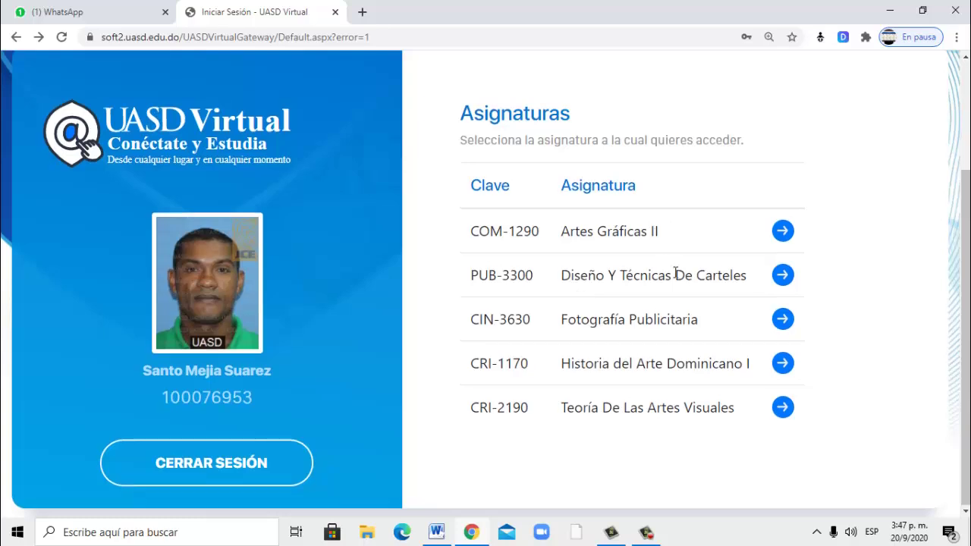
pyautogui.scroll(1, 678, 278)
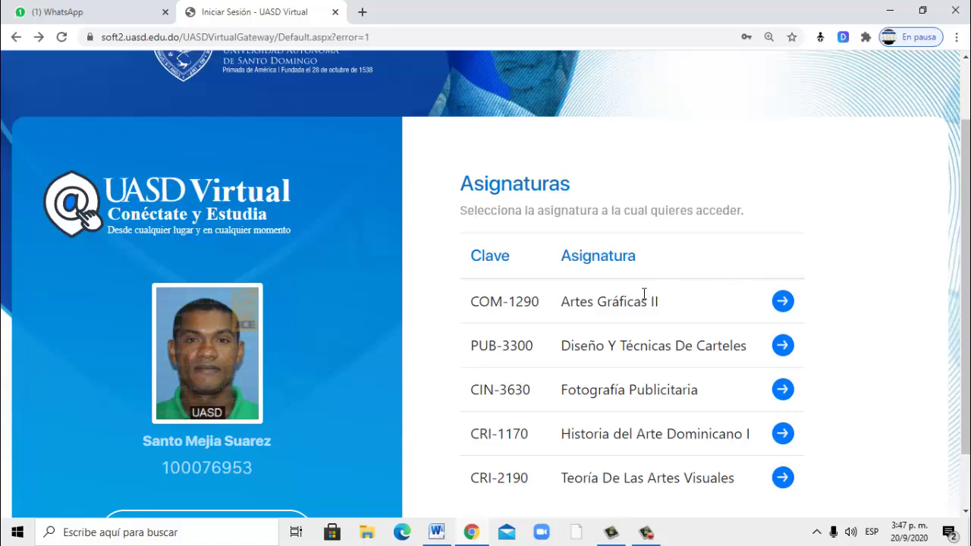
pyautogui.scroll(1, 648, 294)
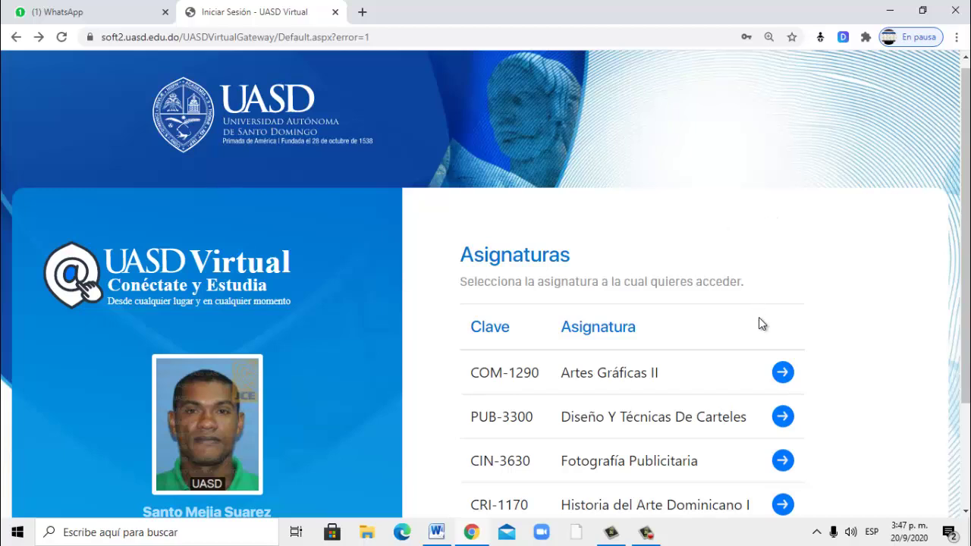
pyautogui.click(783, 417)
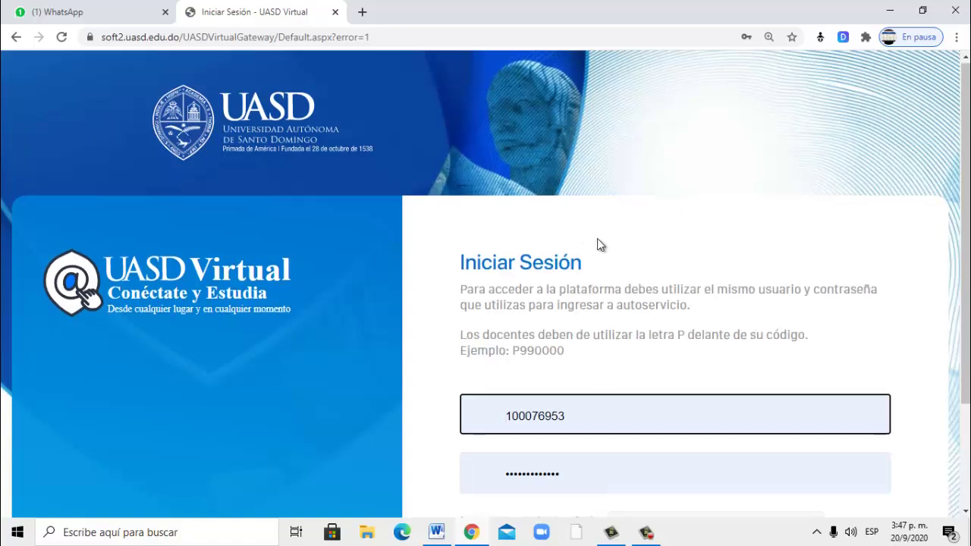
# Step: Try to sign in again with the saved credentials, entering the captcha code in the empty validation field
pyautogui.scroll(-2, 597, 244)
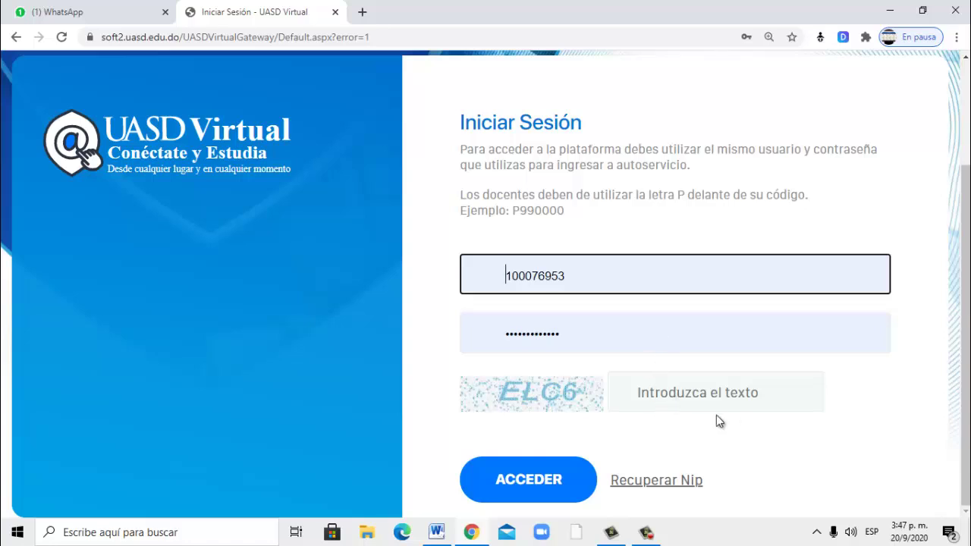
pyautogui.click(753, 397)
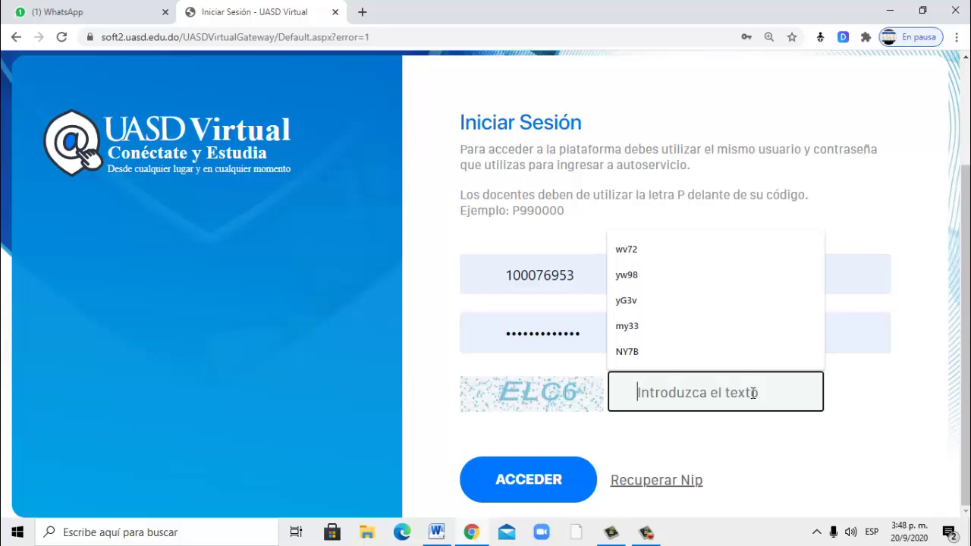
pyautogui.write('E')
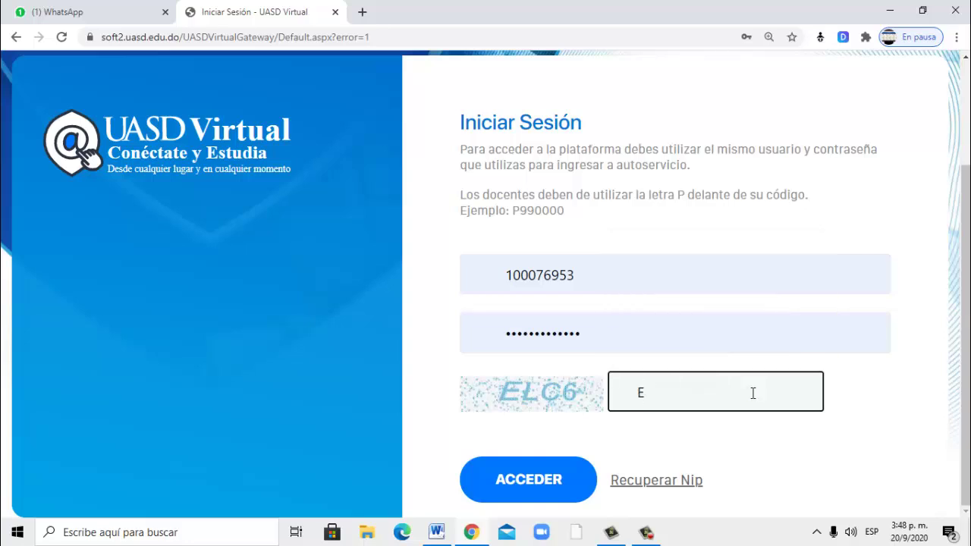
pyautogui.write('LG6')
pyautogui.click(552, 481)
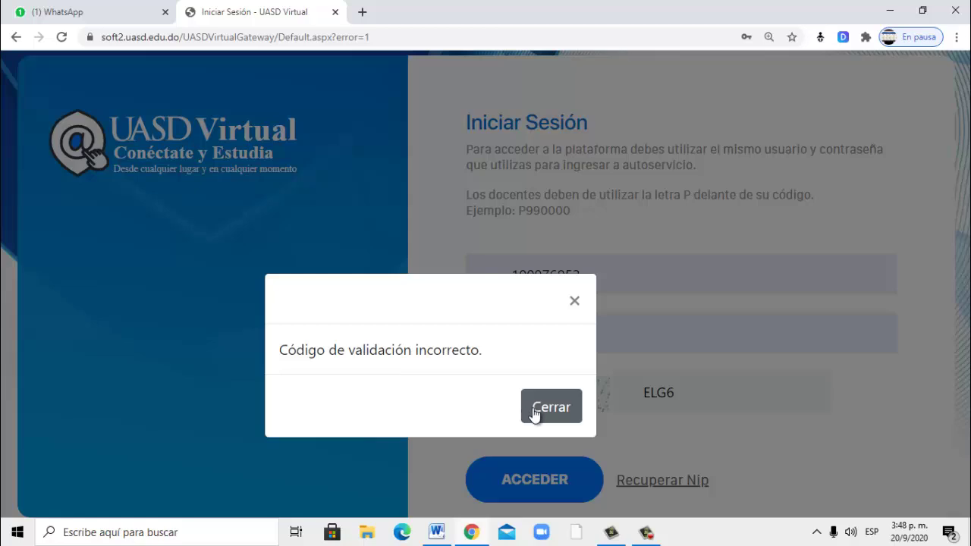
pyautogui.click(557, 417)
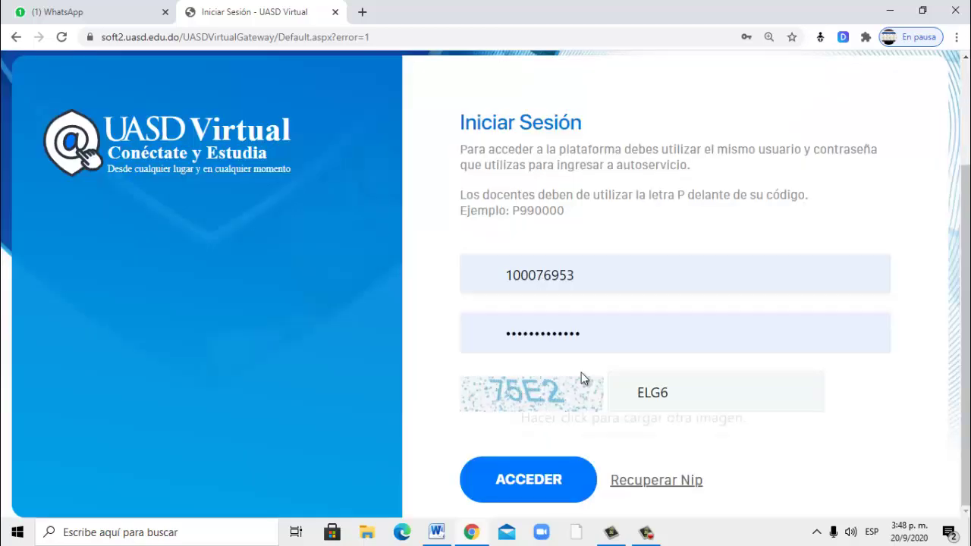
# Step: Clear the validation field, enter the code from the refreshed captcha image, and try once more to sign in
pyautogui.click(738, 399)
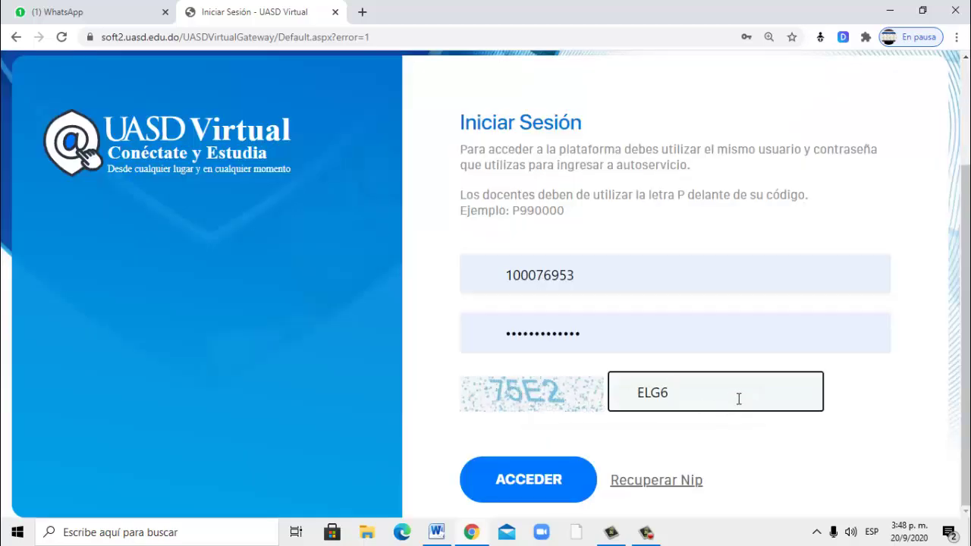
pyautogui.press('BackSpace')
pyautogui.press('BackSpace')
pyautogui.press('BackSpace')
pyautogui.press('BackSpace')
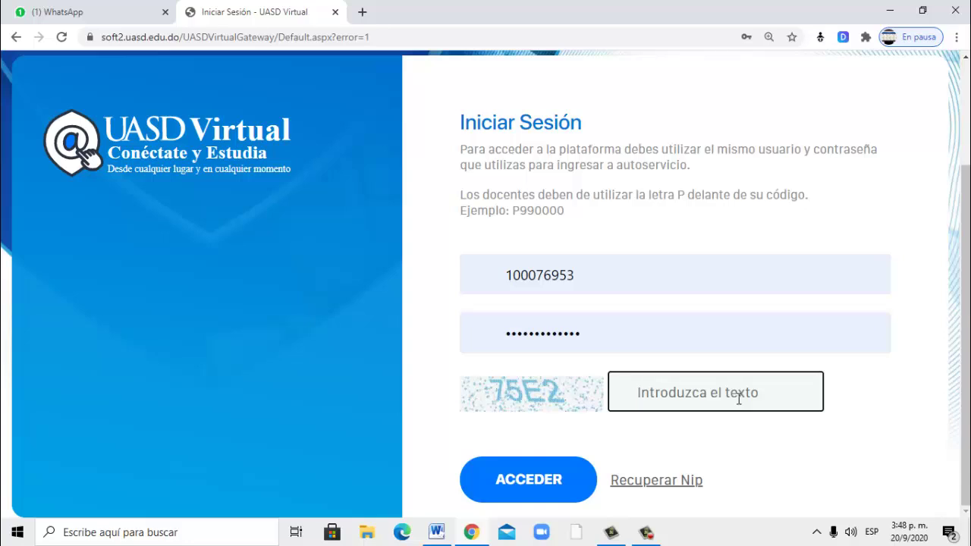
pyautogui.write('75')
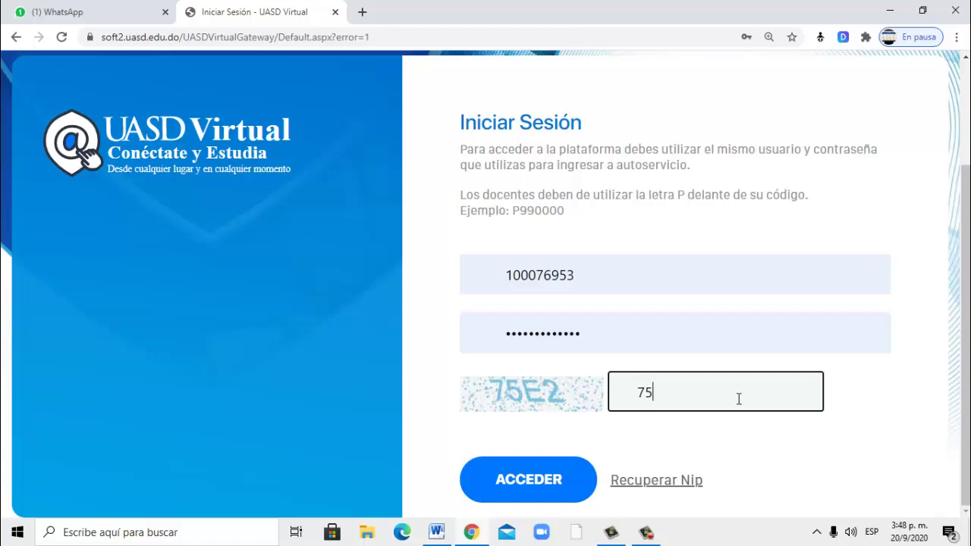
pyautogui.write('E2')
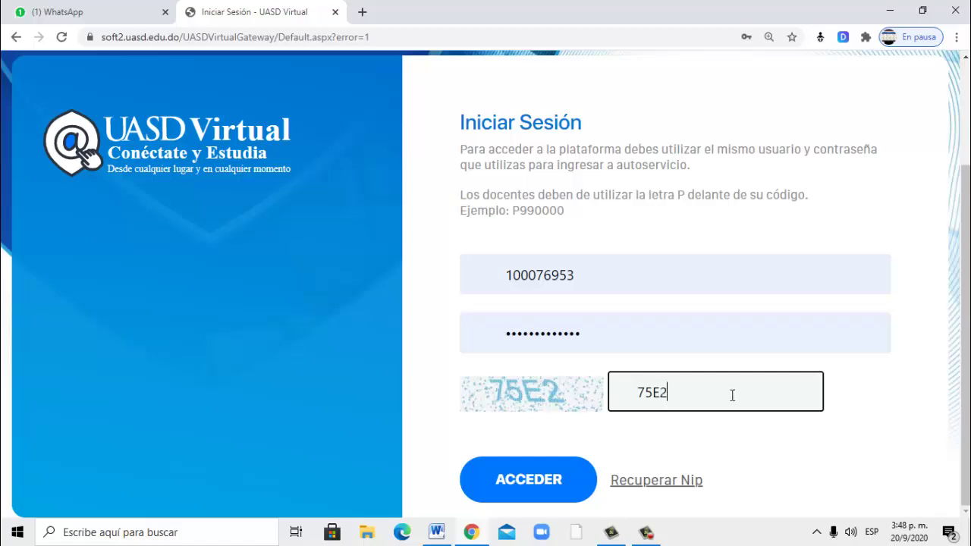
pyautogui.click(551, 480)
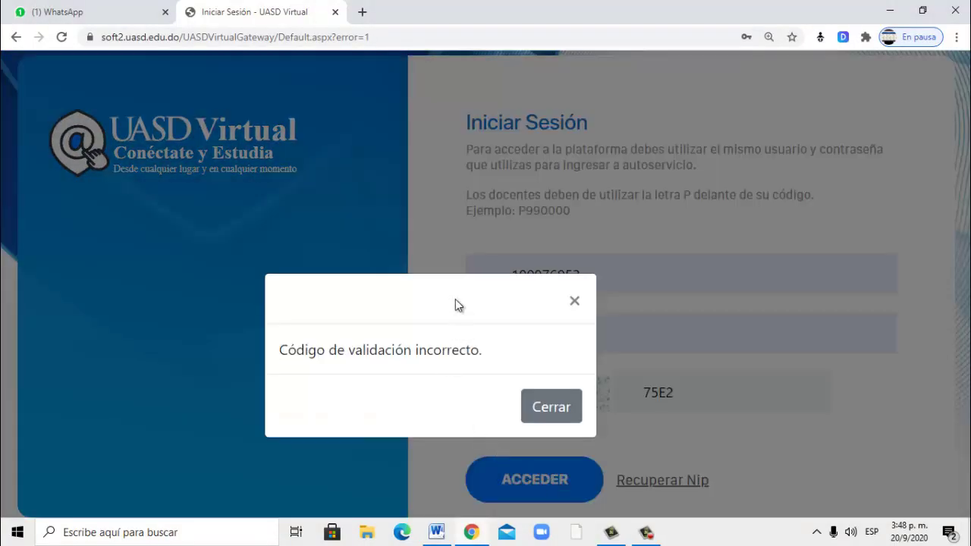
pyautogui.click(549, 409)
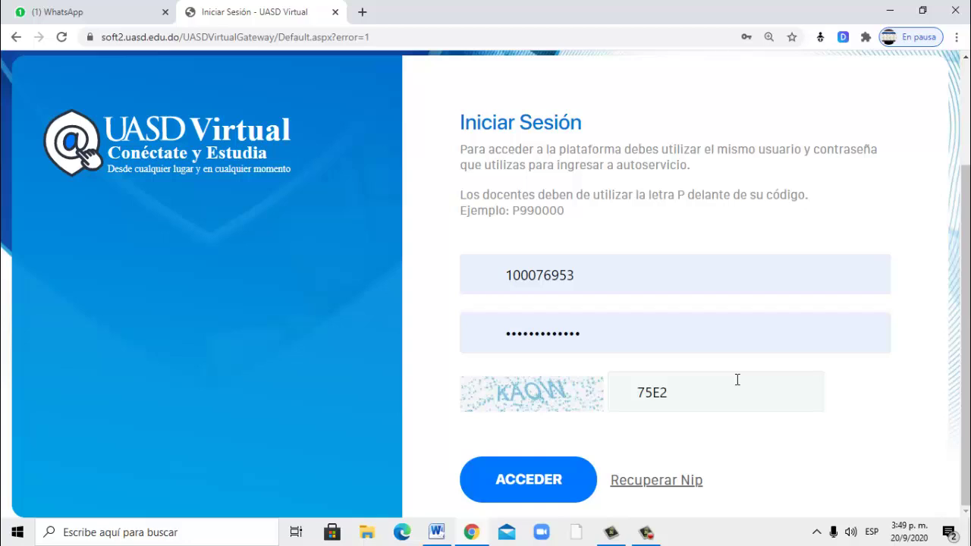
pyautogui.scroll(2, 736, 379)
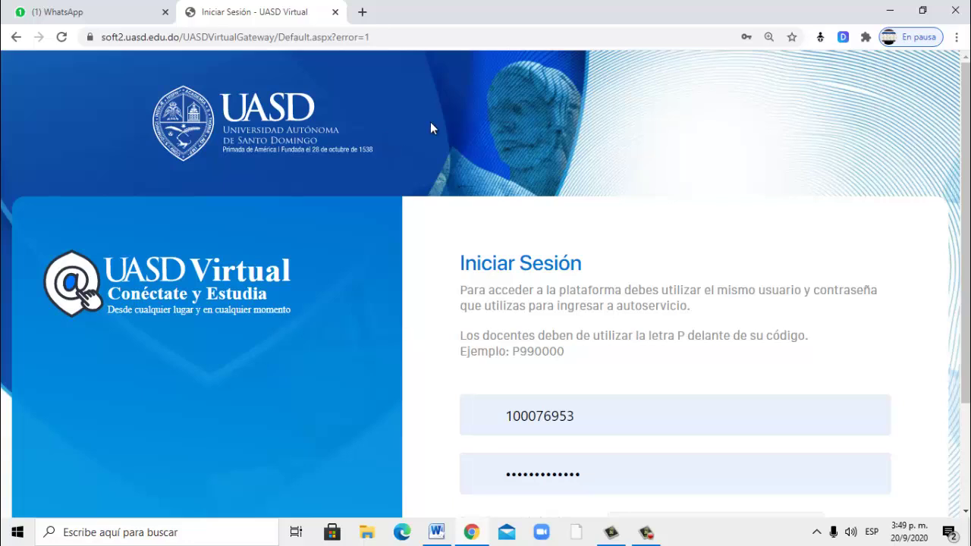
pyautogui.scroll(-2, 464, 126)
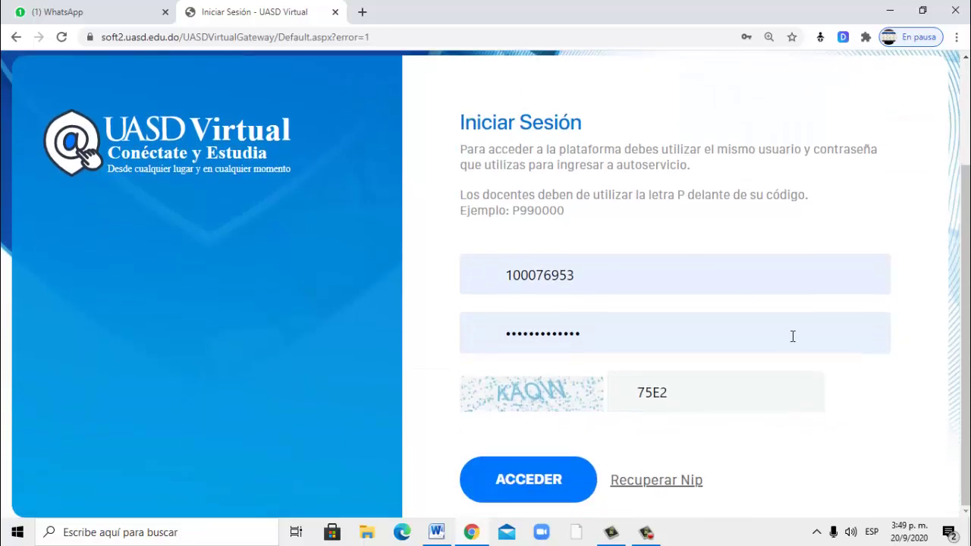
pyautogui.click(646, 531)
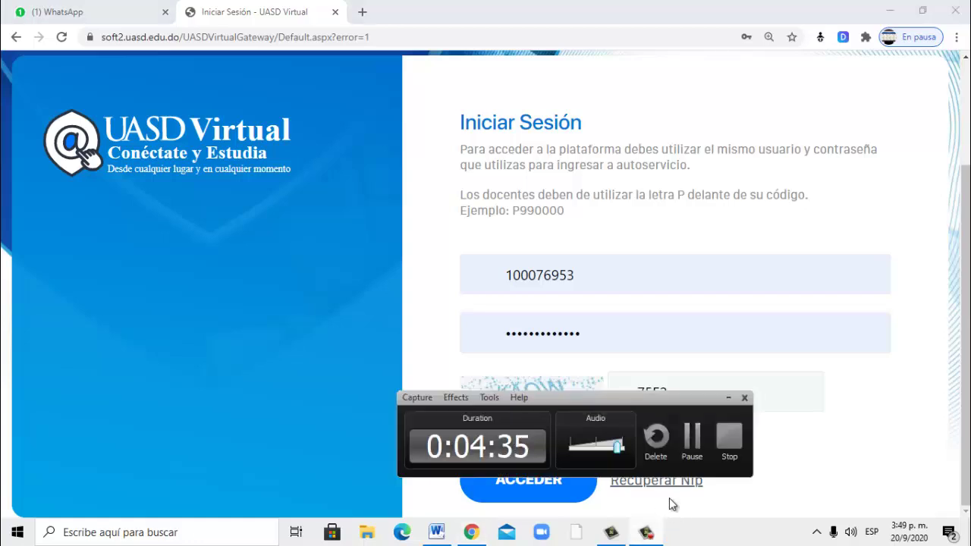
pyautogui.click(729, 436)
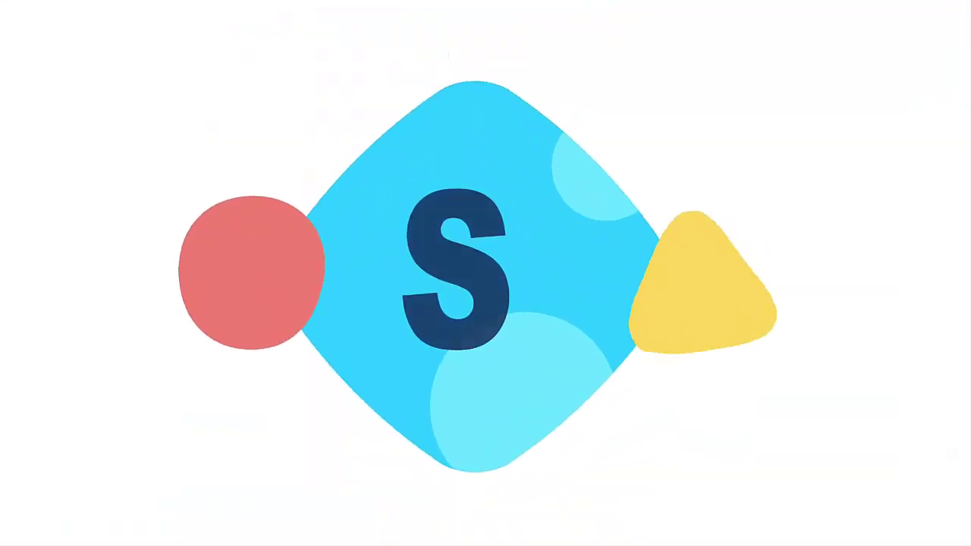